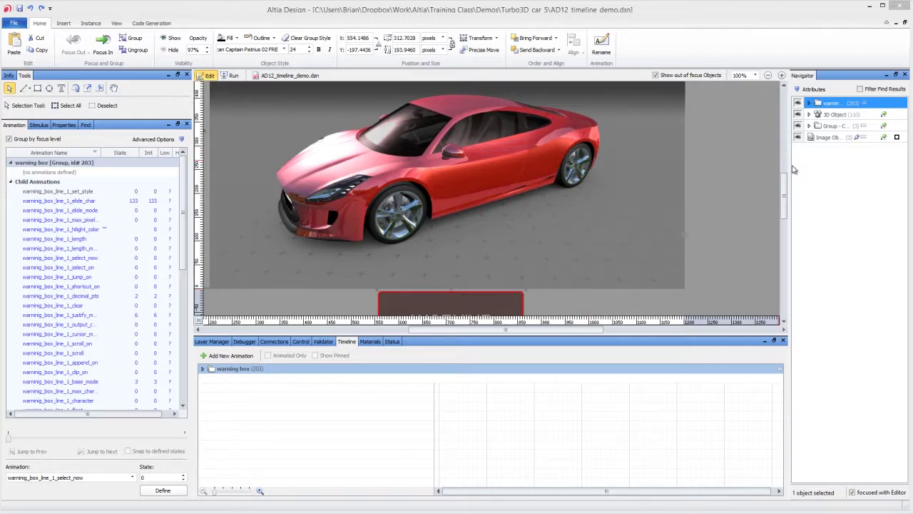
Step: Widen the Navigator and select 3D Object to list its door_left, car_rotate and exploded_view animations
left_click_drag(794, 169, 737, 169)
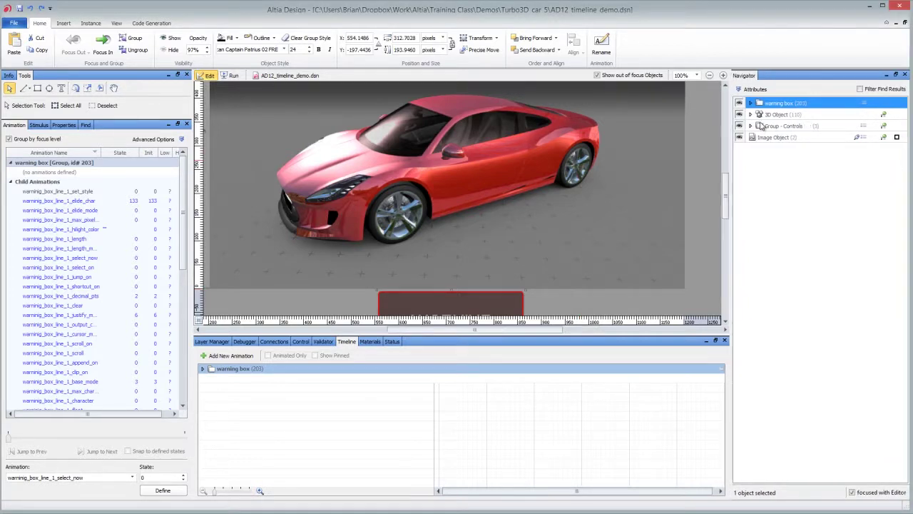
left_click(771, 114)
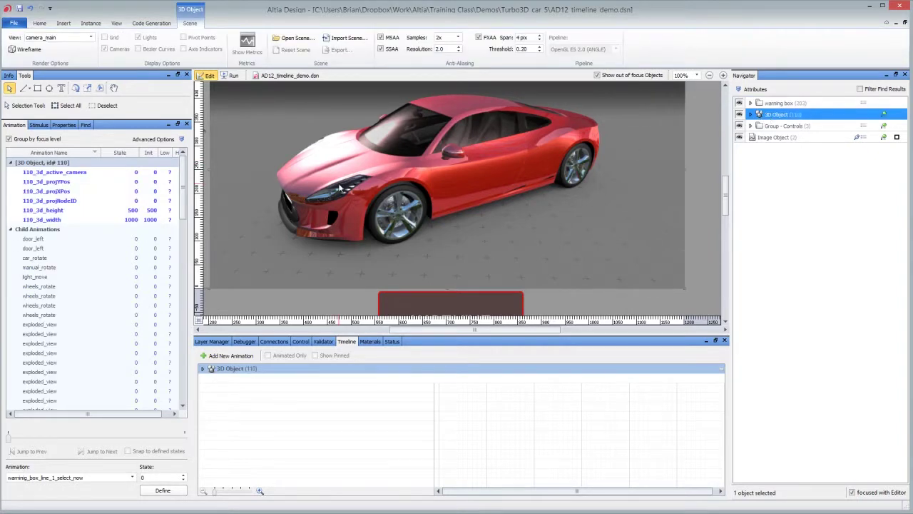
Step: Expand the warning box group, inspect its warning_box_bg image, then collapse the group
left_click(775, 104)
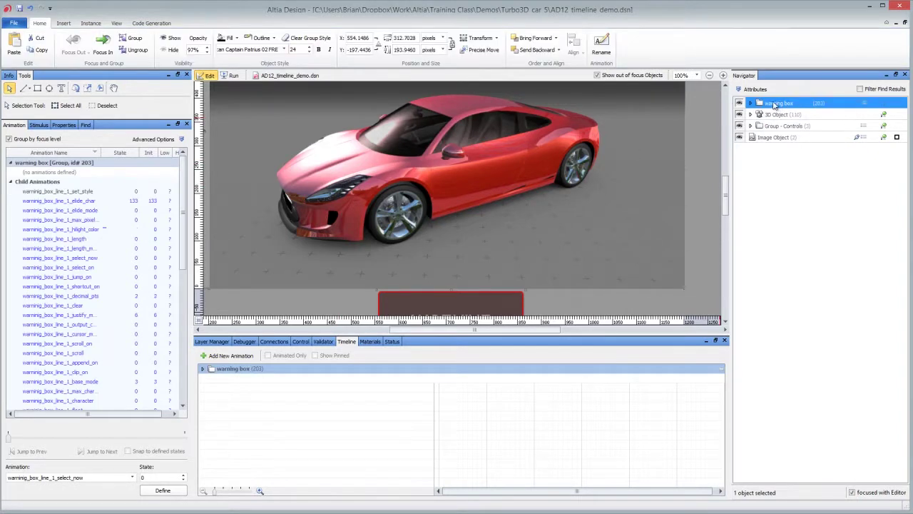
left_click(750, 104)
left_click(756, 184)
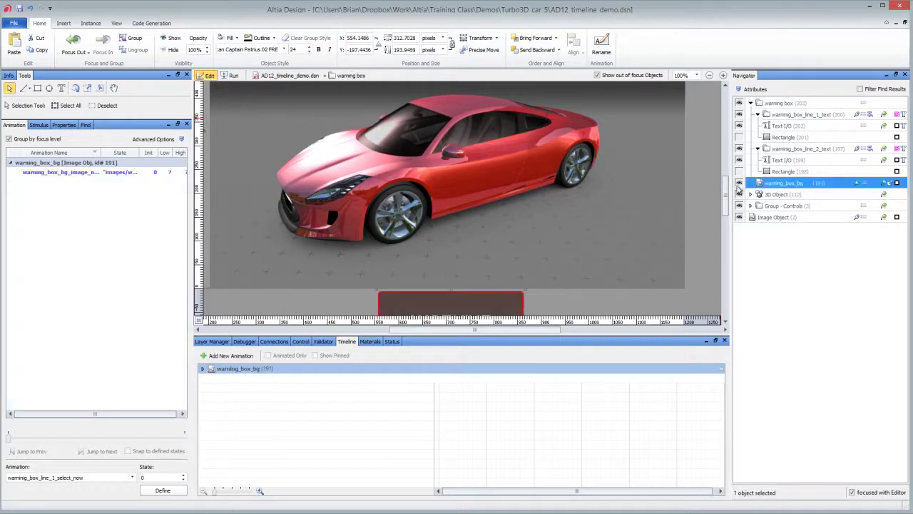
scroll(728, 201, "down", 2)
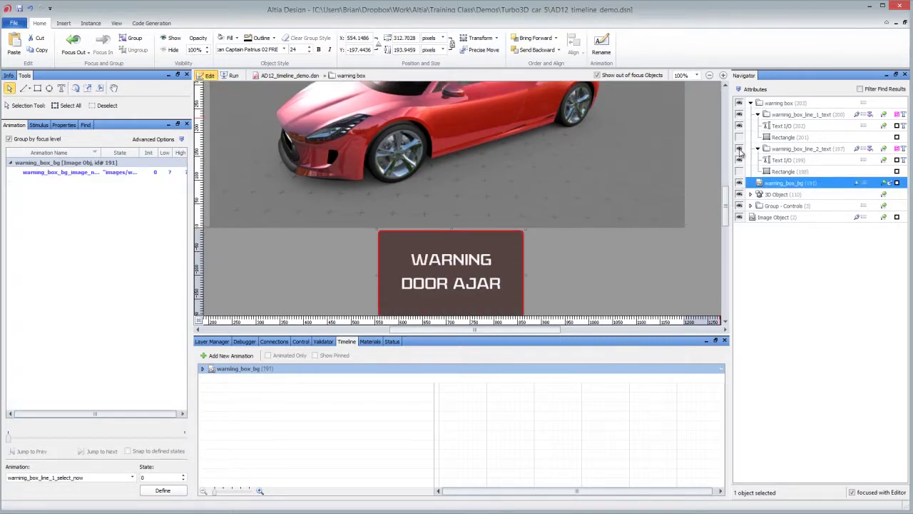
left_click(771, 104)
left_click(751, 103)
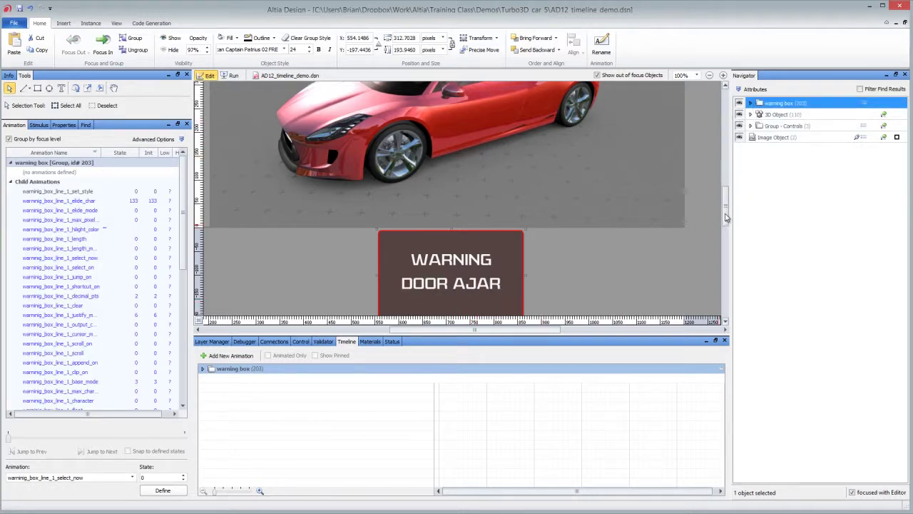
Step: Run the design and drag the Doors slider to open the car's door partway
left_click_drag(726, 222, 726, 202)
left_click_drag(475, 329, 421, 329)
left_click(233, 75)
left_click_drag(298, 216, 346, 219)
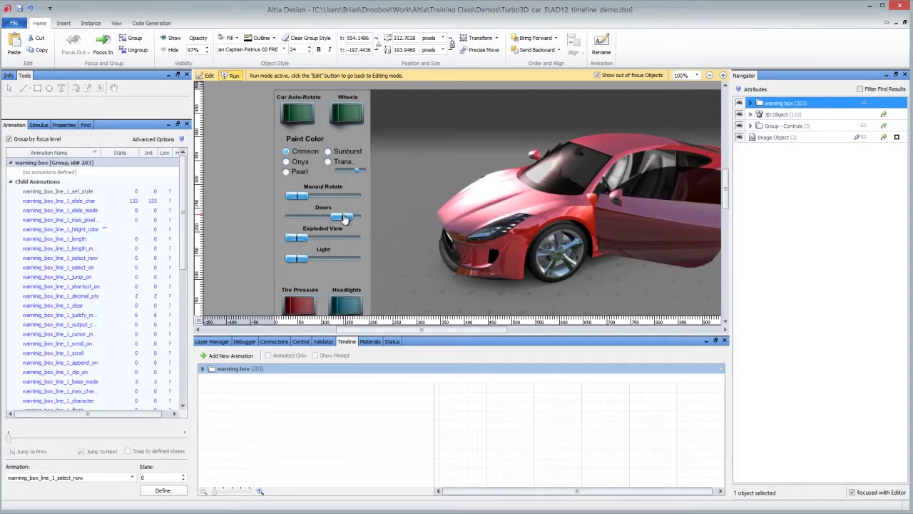
Step: Fine-tune the Doors slider to open the car door a little wider, then select the warning box group
left_click_drag(344, 218, 351, 218)
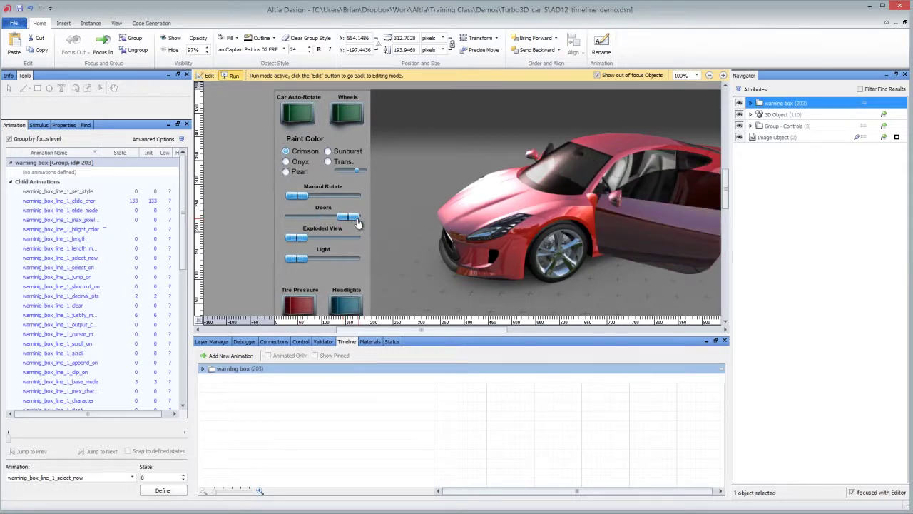
left_click_drag(359, 224, 351, 220)
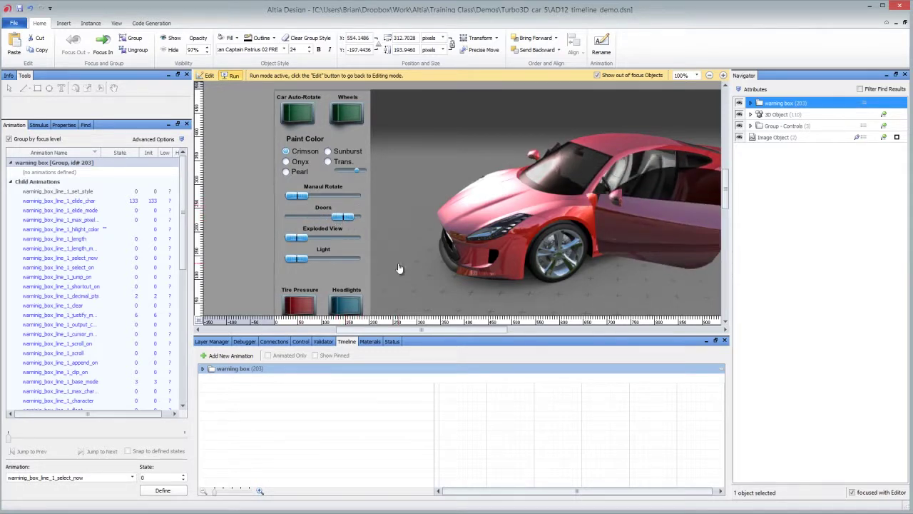
left_click_drag(435, 329, 467, 329)
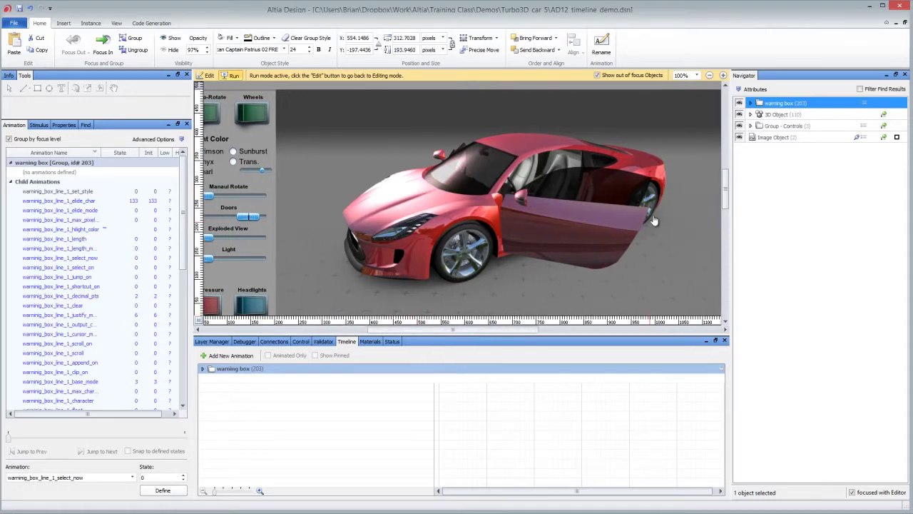
left_click(778, 105)
mouse_move(727, 194)
left_mouse_down()
mouse_move(728, 205)
mouse_move(732, 188)
left_mouse_up()
left_click(776, 105)
Step: Back in Edit mode, group the warning box and add a warning_box_y_pos animation
key("ctrl+e")
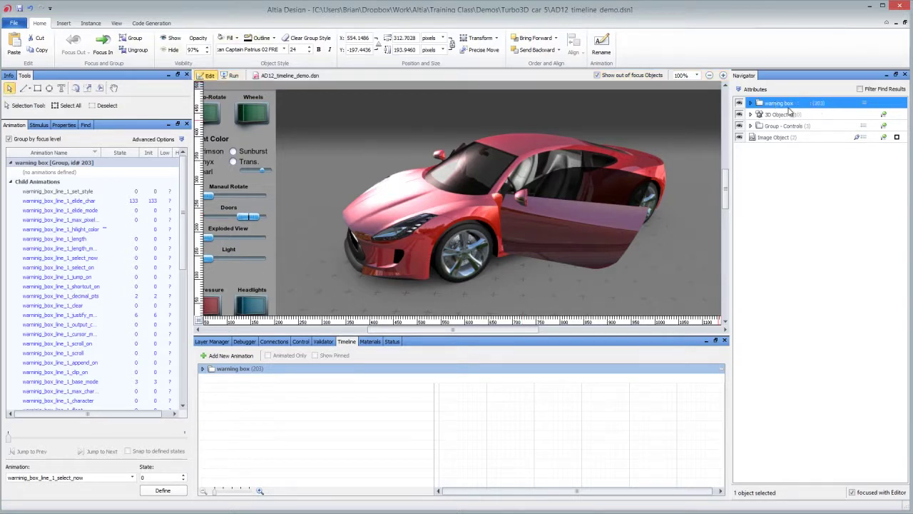
key("ctrl+g")
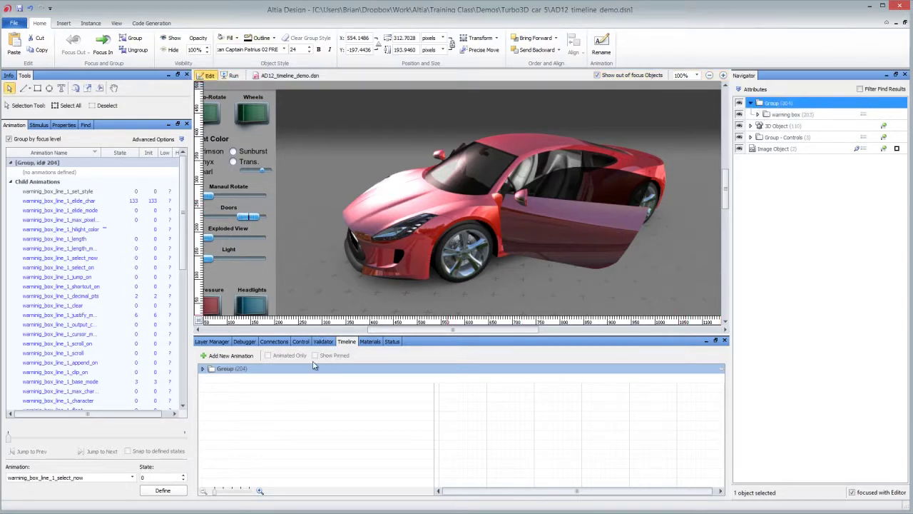
left_click(229, 355)
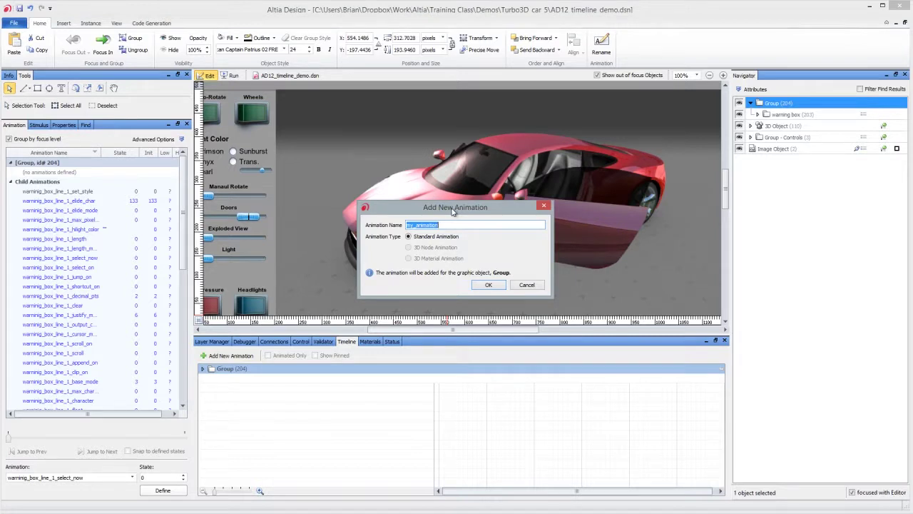
type("warning_box_y_pos")
left_click(488, 285)
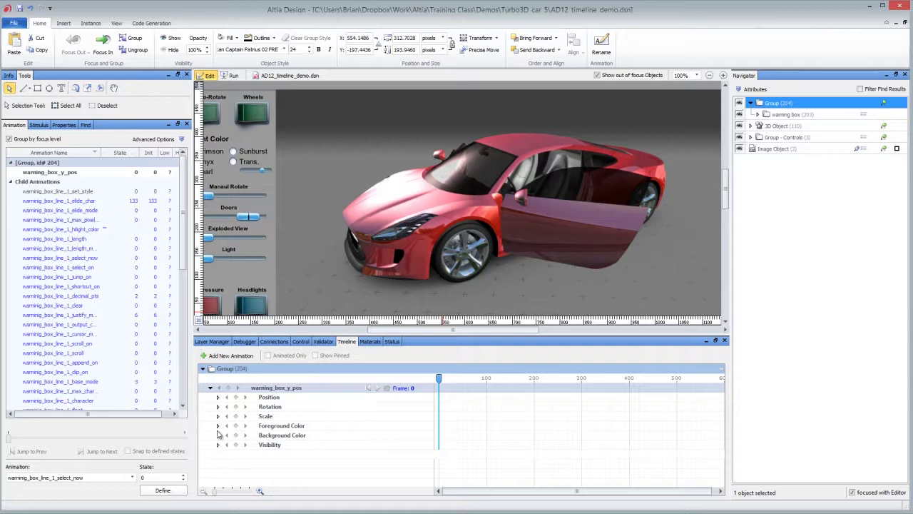
Step: Keyframe Position at frame 0, raise the box over the car, and keyframe it at frame 100
left_click(218, 398)
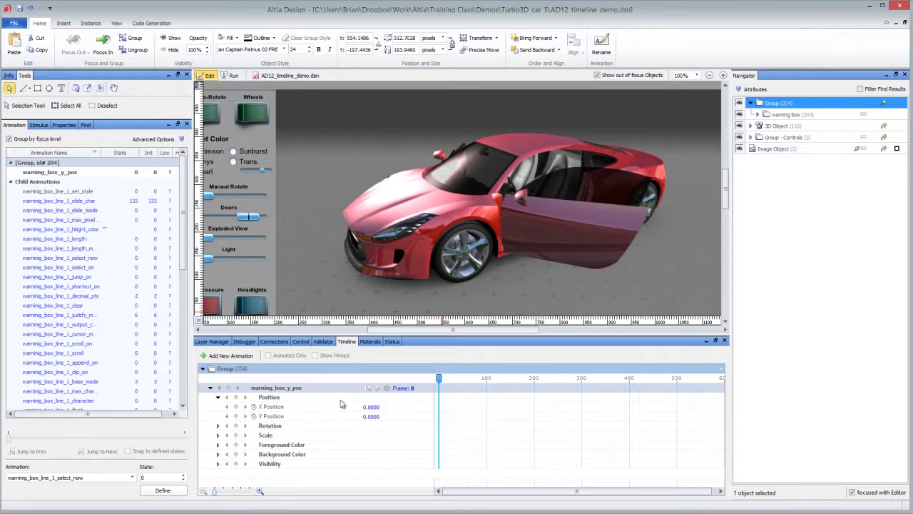
left_click(237, 418)
left_click_drag(728, 190, 727, 202)
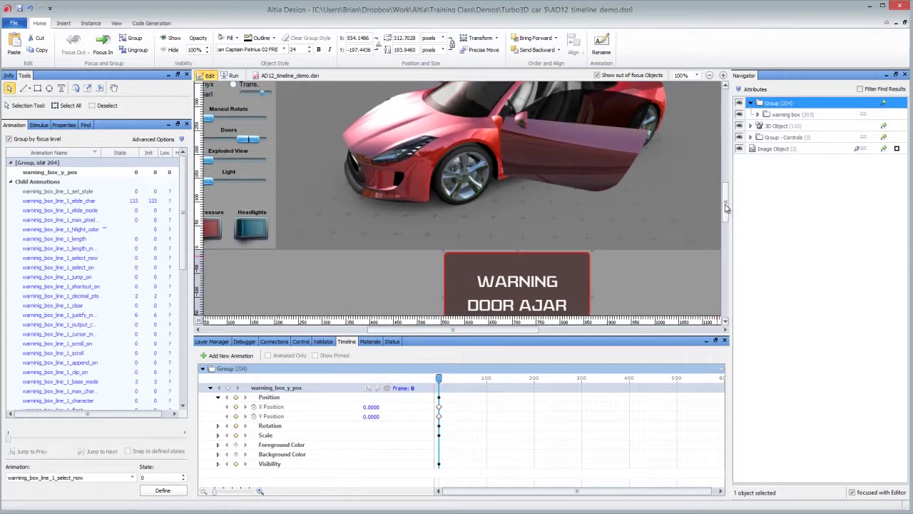
left_click_drag(536, 284, 536, 123)
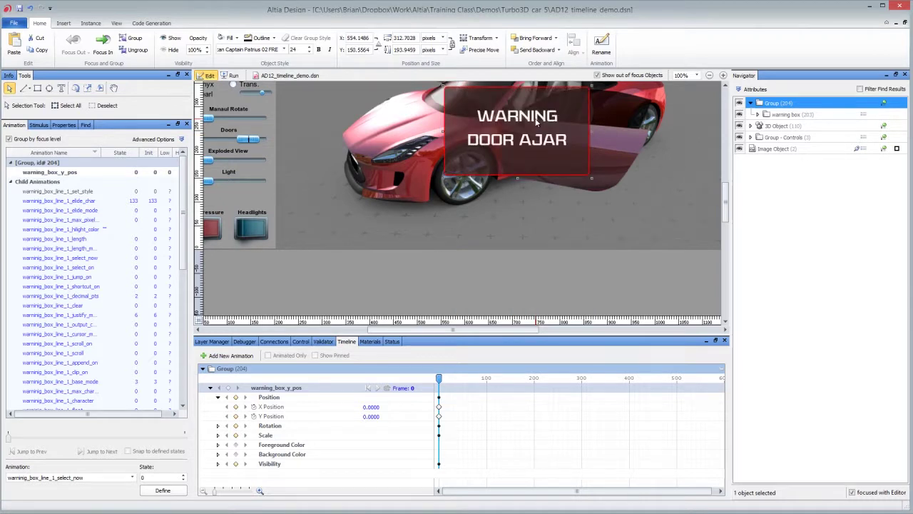
left_click(74, 176)
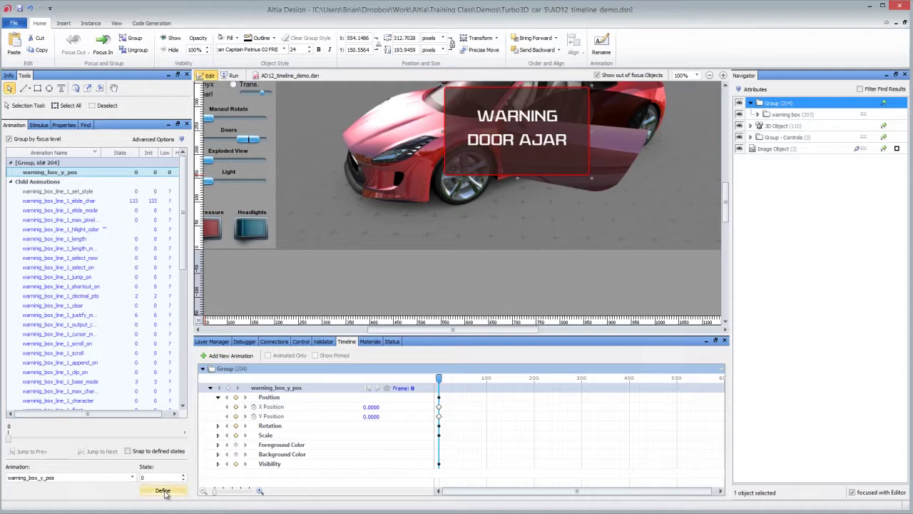
left_click_drag(440, 379, 488, 385)
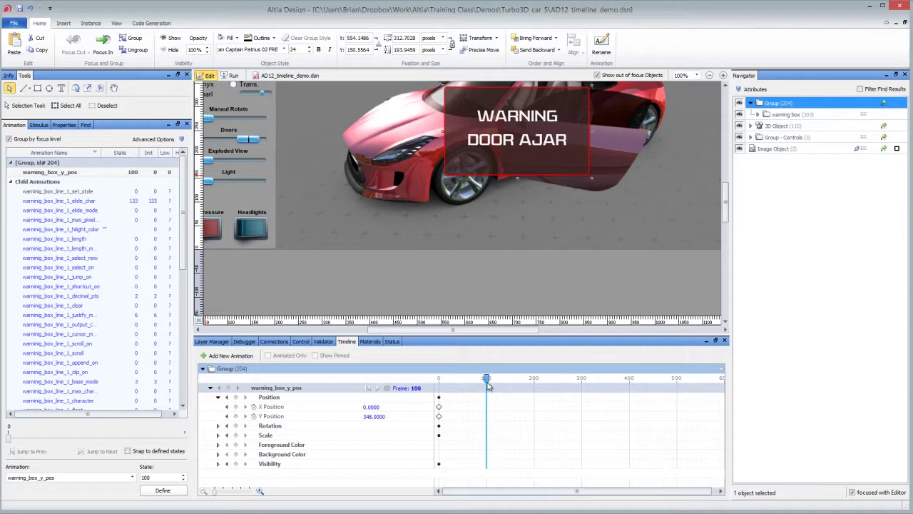
left_click(236, 417)
Step: Scrub the timeline through frame 49 to preview the box sliding up
left_click_drag(486, 379, 462, 380)
left_click(163, 490)
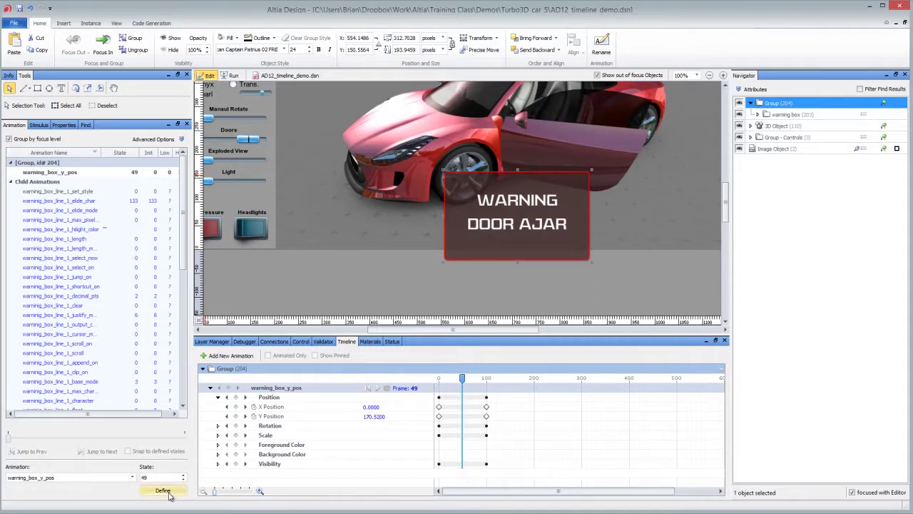
left_click_drag(463, 379, 517, 391)
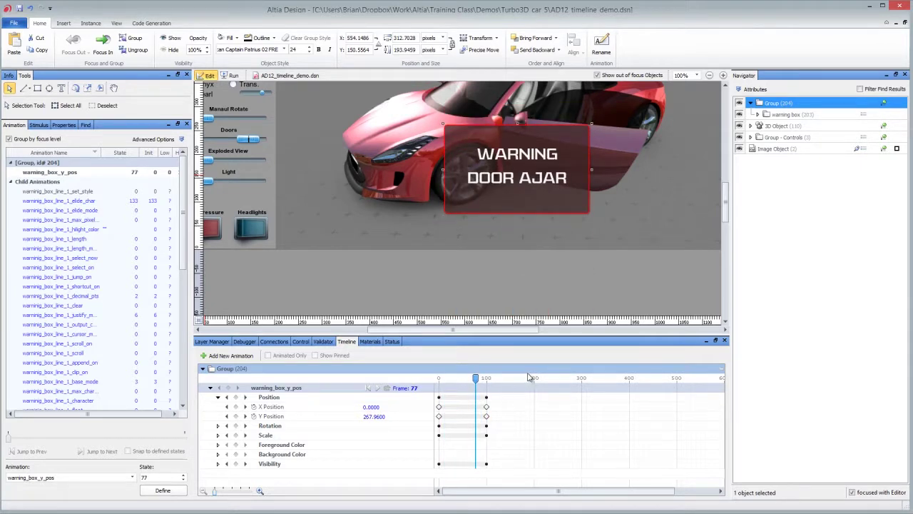
left_click(54, 174)
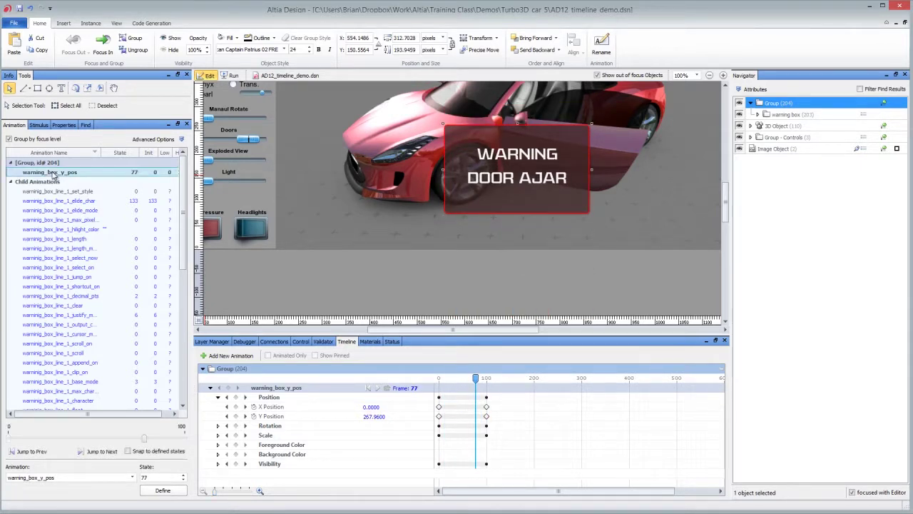
Step: Rename the animated group to warning_box_y_pos
left_click(789, 105)
type("warning_box_y_pos")
key("Return")
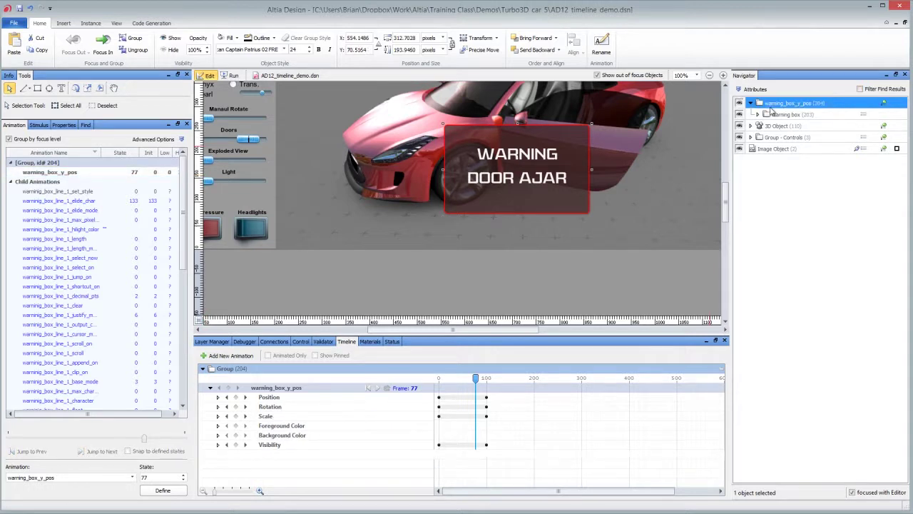
Step: Wrap warning_box_y_pos in a new outer Group, keeping its default name, and select it
key("ctrl+g")
left_click(804, 105)
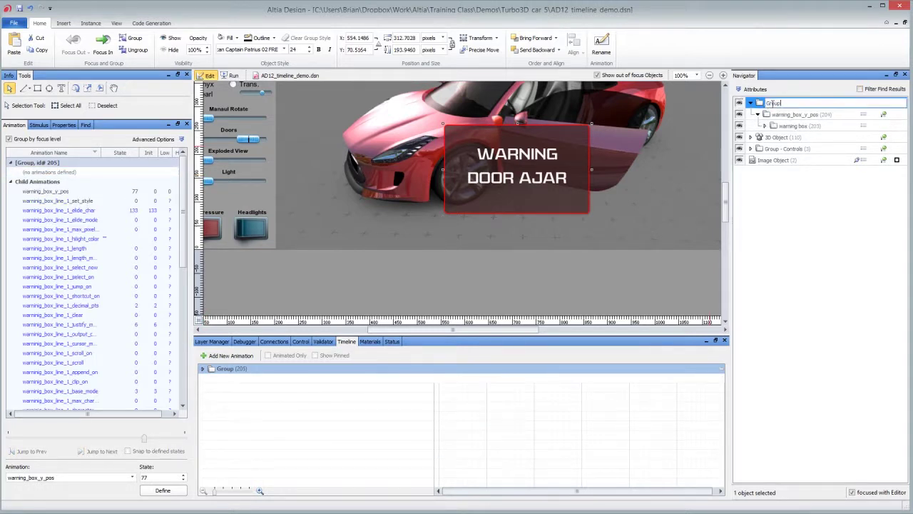
key("Return")
left_click(795, 116)
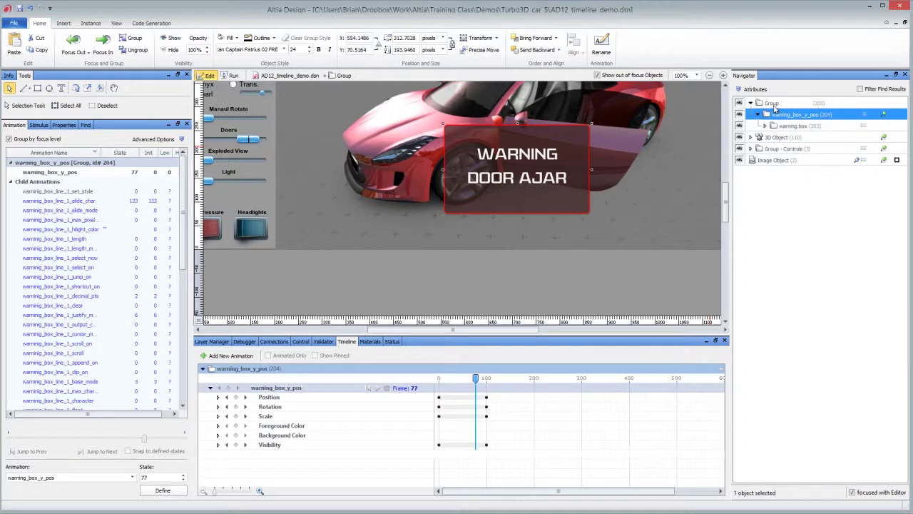
left_click(774, 106)
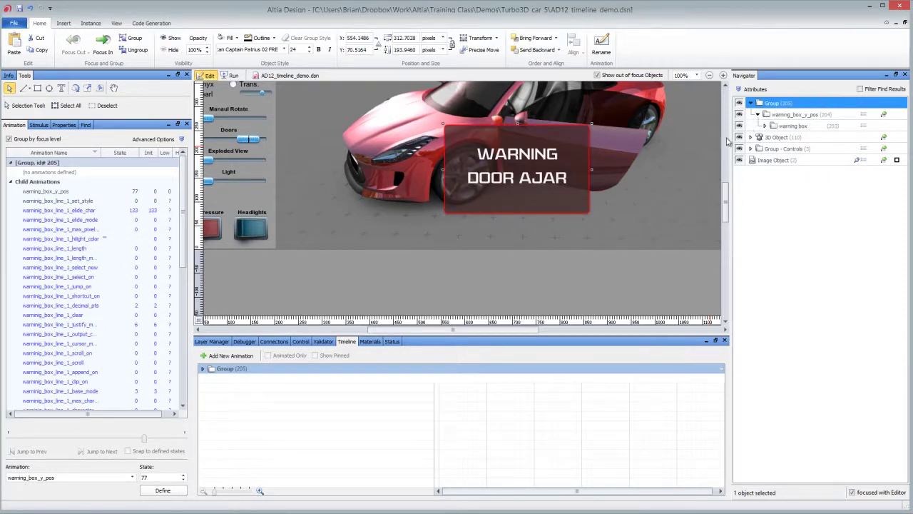
Step: Add a new animation named warning_box_opacity to the outer group
left_click(214, 356)
type("warning_box_opacity")
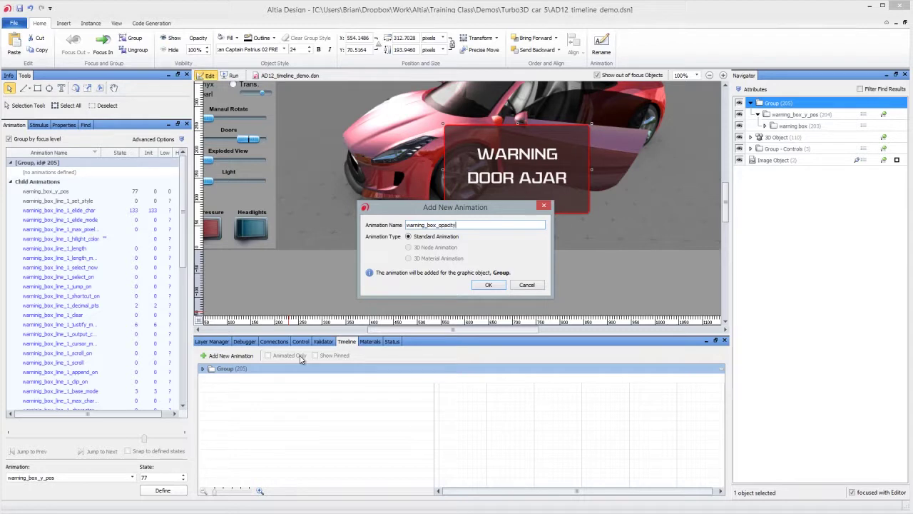
left_click(487, 285)
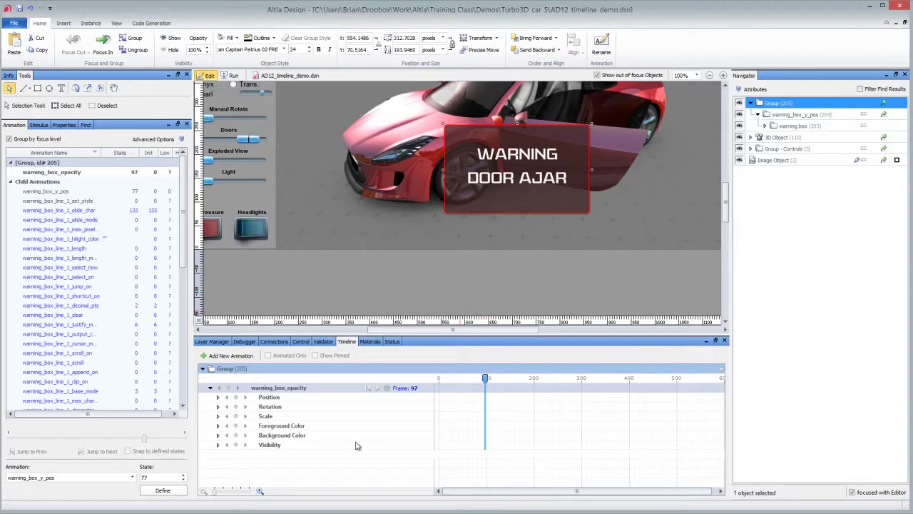
Step: At frame 100, record a Visibility Opacity keyframe
left_click(410, 386)
type("100")
key("Return")
left_click(218, 444)
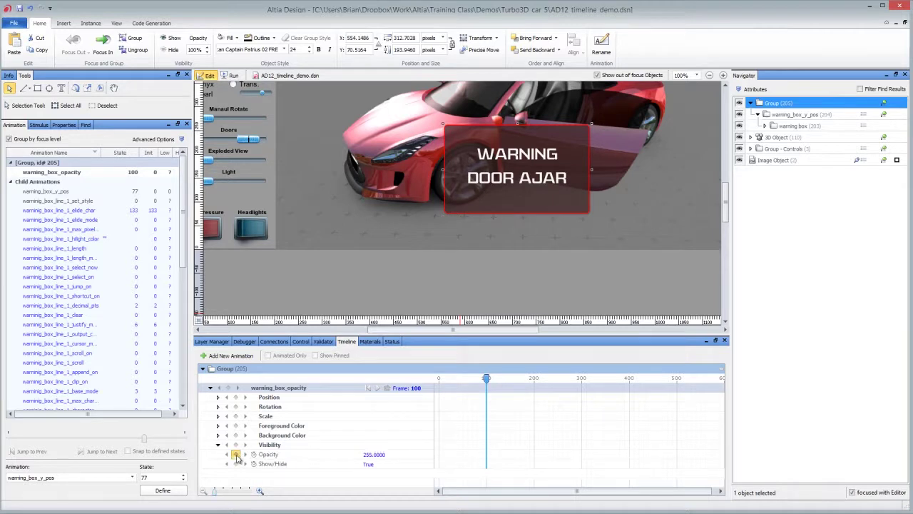
left_click(235, 455)
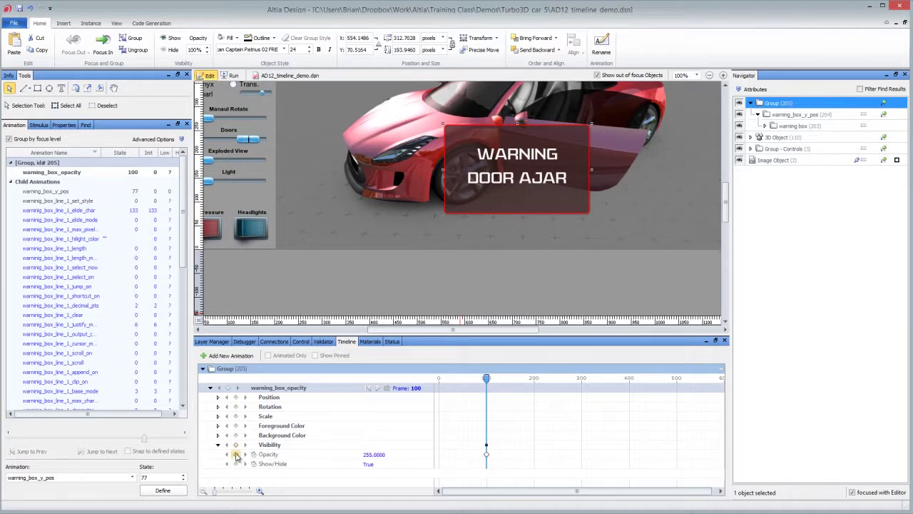
Step: At frame 0, hide the warning box, keyframe it, and preview the fade-in
left_click(419, 388)
key("Return")
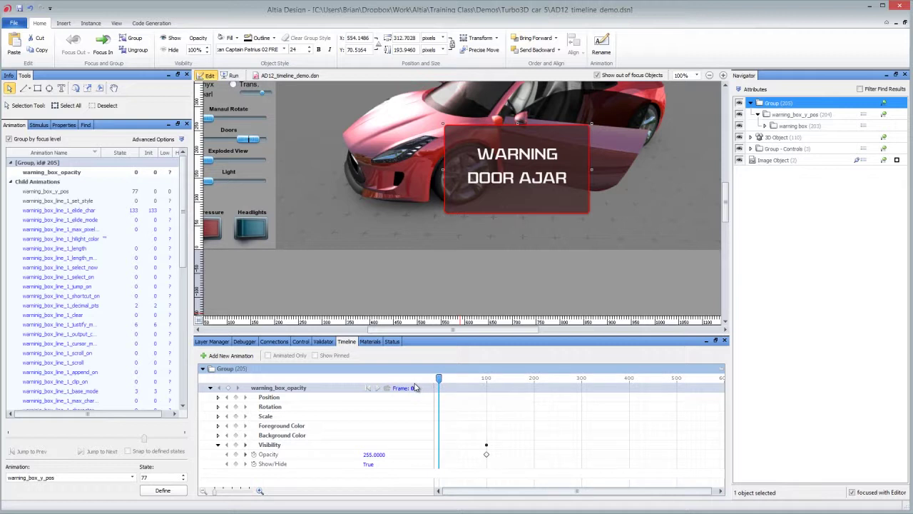
left_click(175, 49)
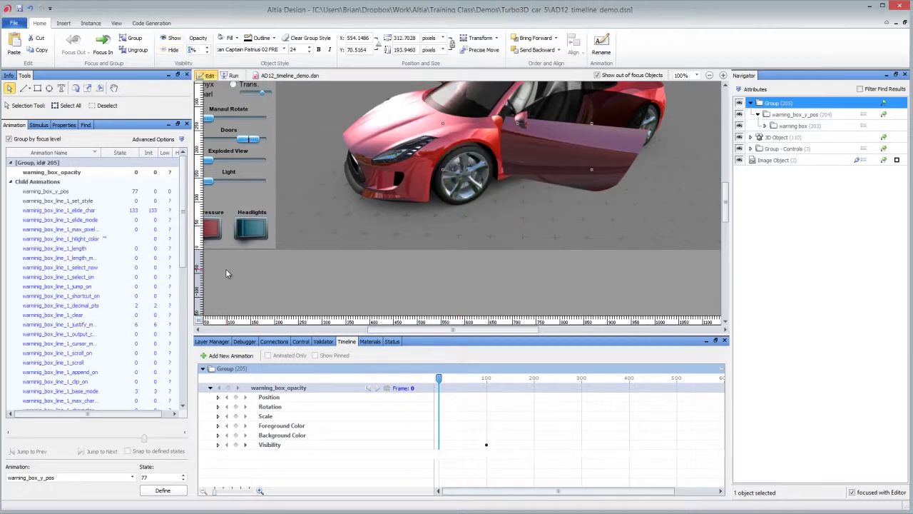
left_click(236, 444)
left_click_drag(439, 379, 461, 379)
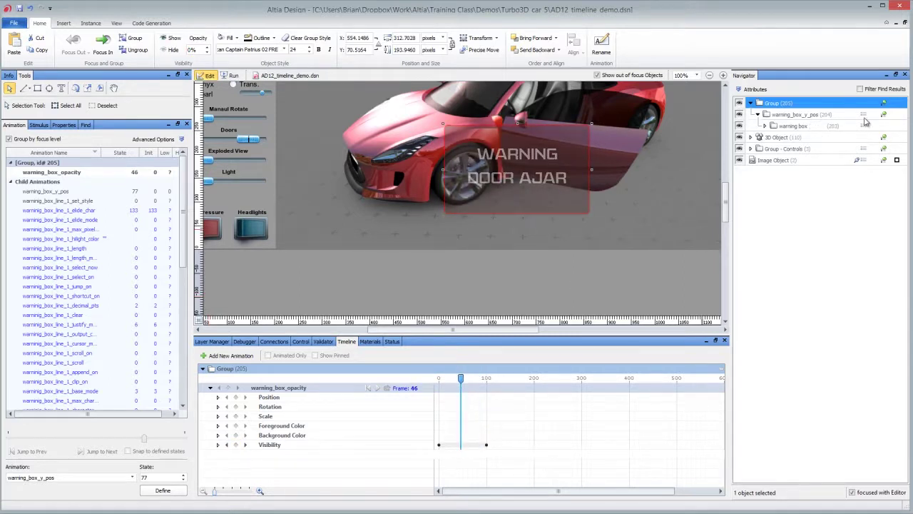
left_click(803, 114)
Step: Scrub the timeline to preview the box rising, then its fade to full opacity
mouse_move(477, 386)
left_mouse_down()
mouse_move(439, 386)
mouse_move(500, 385)
mouse_move(427, 388)
mouse_move(483, 389)
left_mouse_up()
left_click(774, 104)
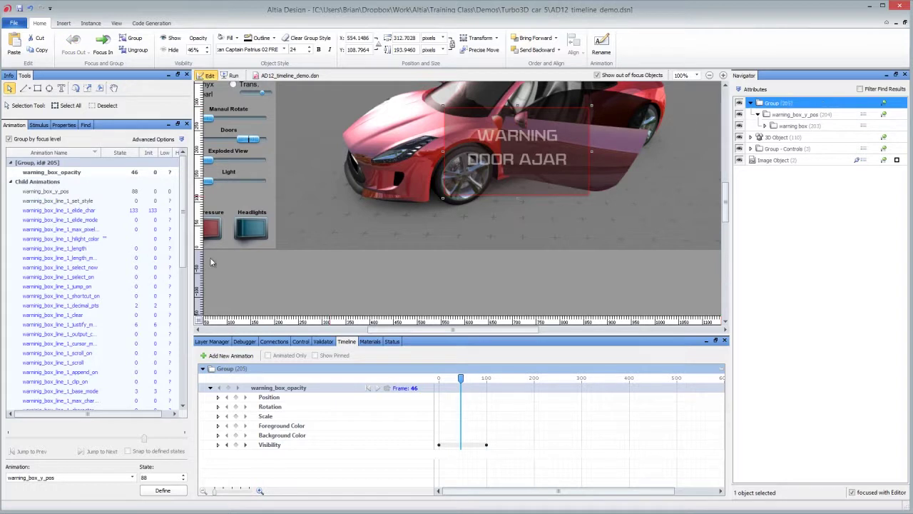
left_click_drag(461, 379, 487, 401)
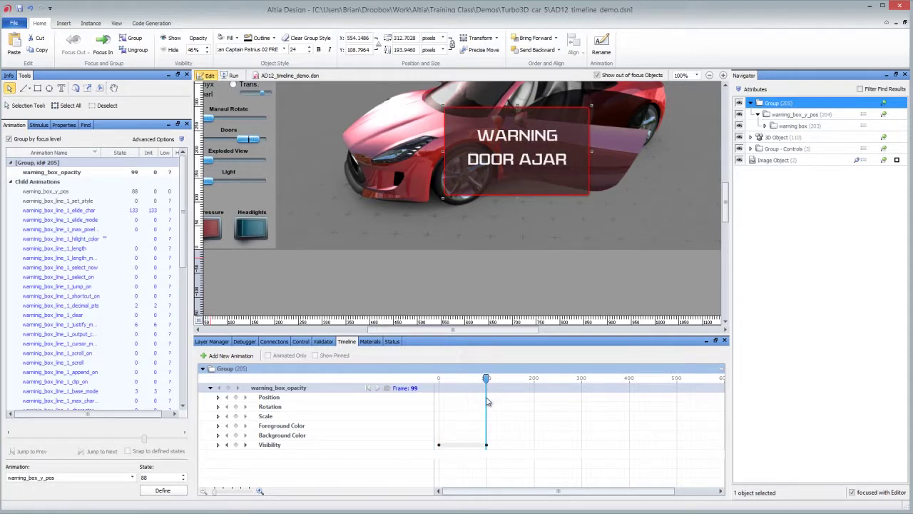
Step: Inspect the Visibility keyframe's Interpolation options without changing them
right_click(487, 448)
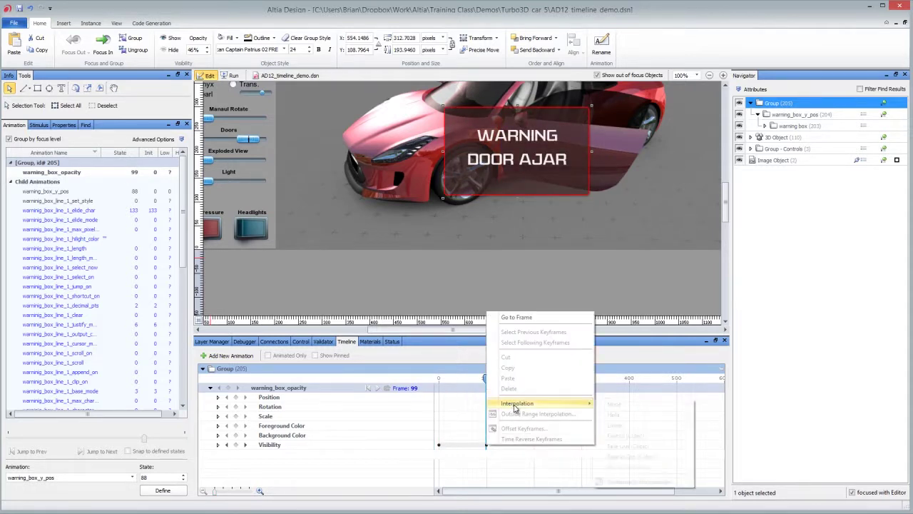
mouse_move(515, 405)
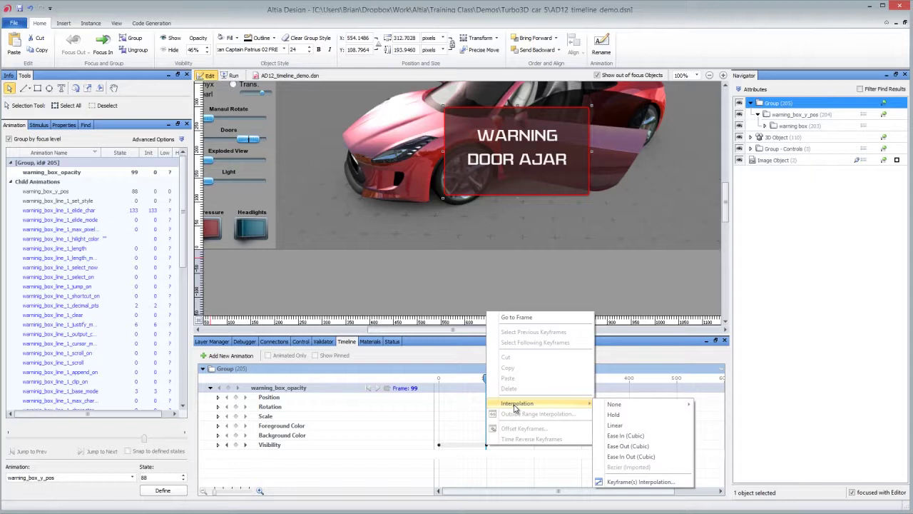
left_click(463, 412)
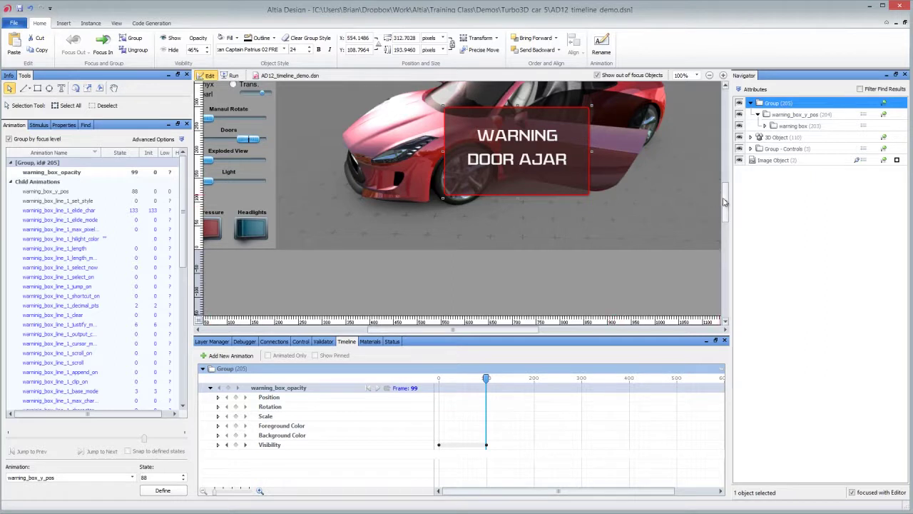
scroll(725, 202, "up", 3)
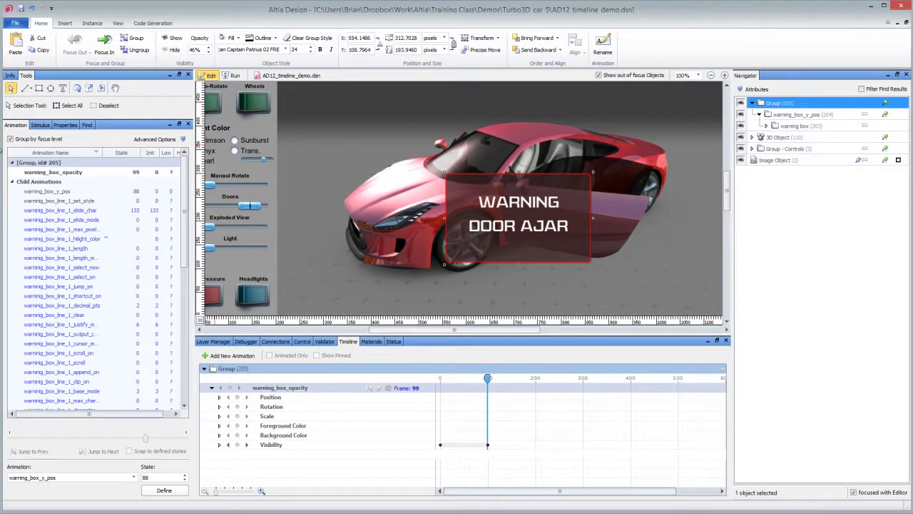
Step: Rename the outer group to warning_box_opacity
left_click(69, 173)
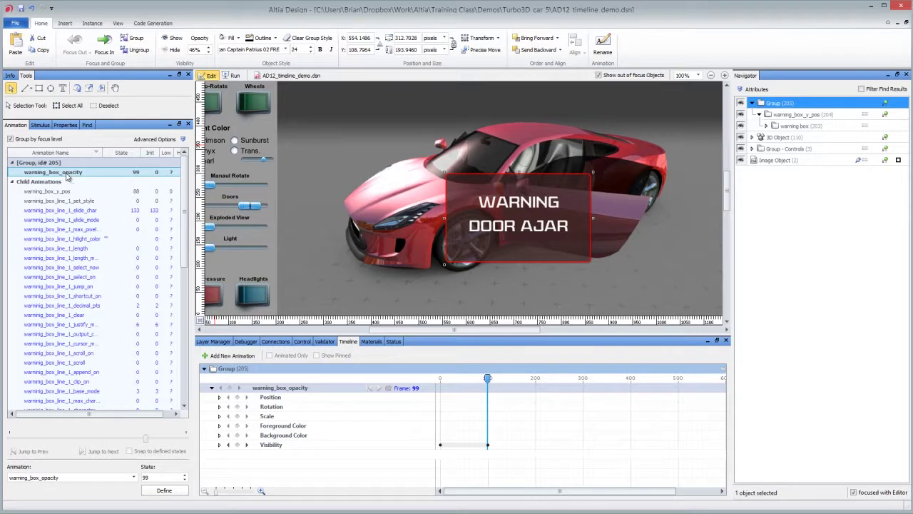
left_click(770, 103)
key("Return")
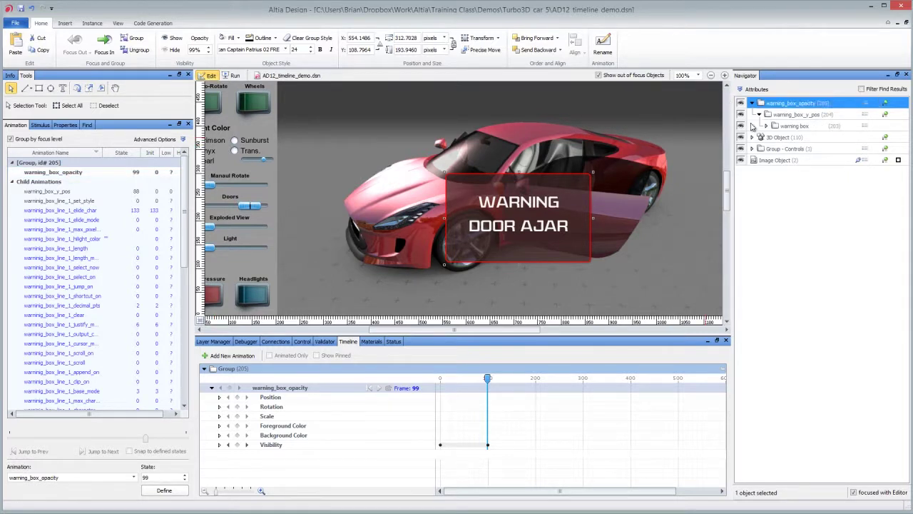
left_click(794, 115)
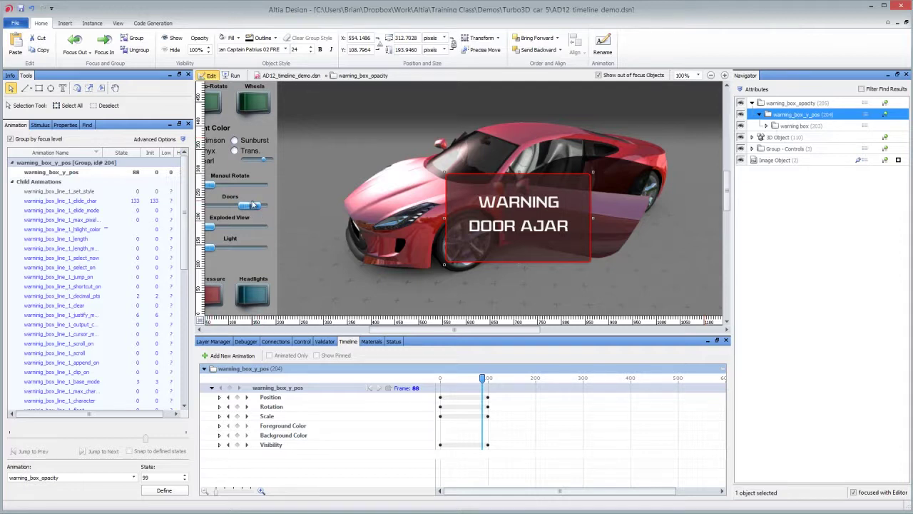
Step: In Run mode, close the car door and scrub both warning box animations
left_click(234, 75)
mouse_move(254, 207)
left_mouse_down()
mouse_move(248, 213)
mouse_move(266, 213)
left_mouse_up()
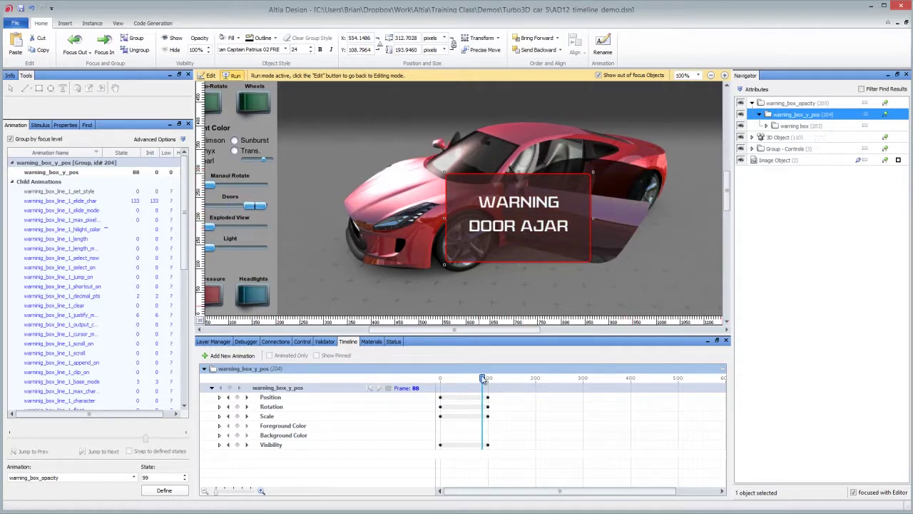
mouse_move(482, 386)
left_mouse_down()
mouse_move(419, 388)
mouse_move(490, 392)
left_mouse_up()
left_click(784, 104)
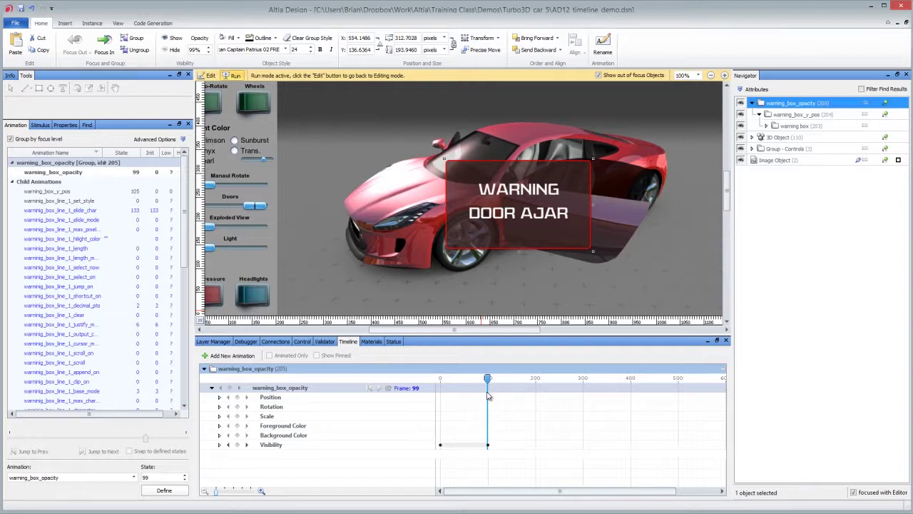
mouse_move(488, 396)
left_mouse_down()
mouse_move(437, 394)
mouse_move(478, 393)
mouse_move(444, 396)
mouse_move(485, 405)
left_mouse_up()
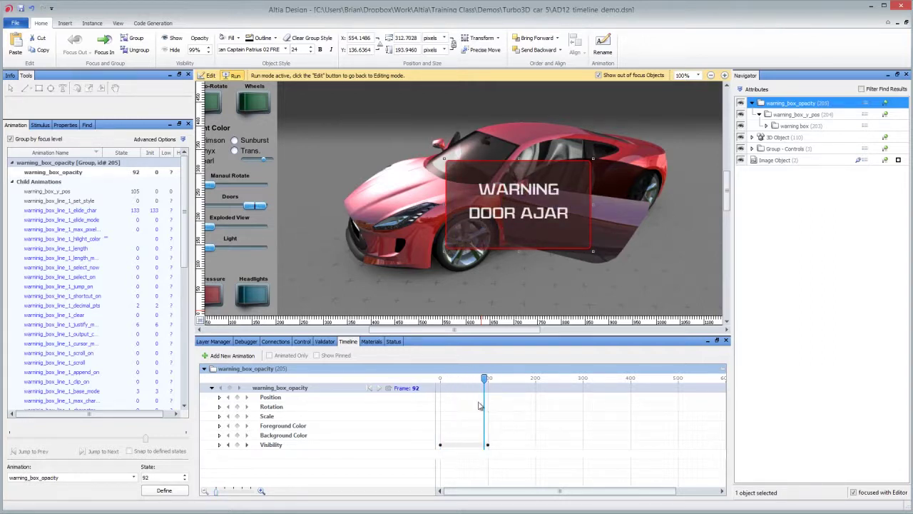